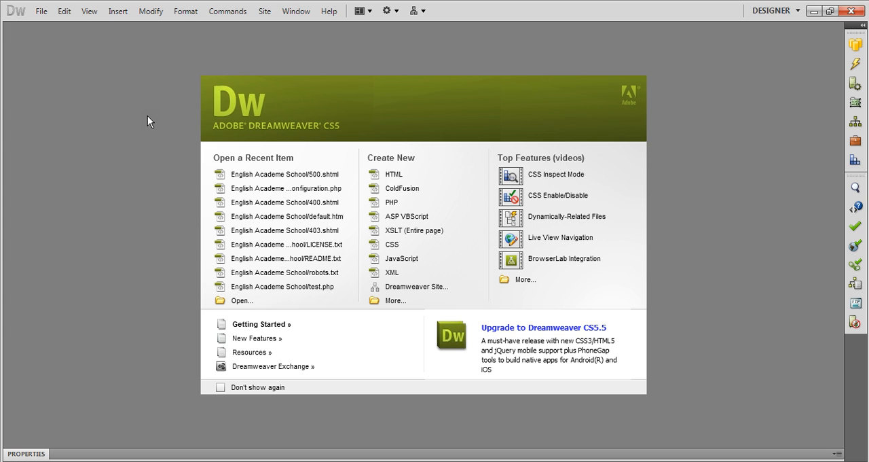
# Create a new blank PHP document with no layout and the XHTML 1.0 Transitional doctype
pyautogui.click(41, 11)
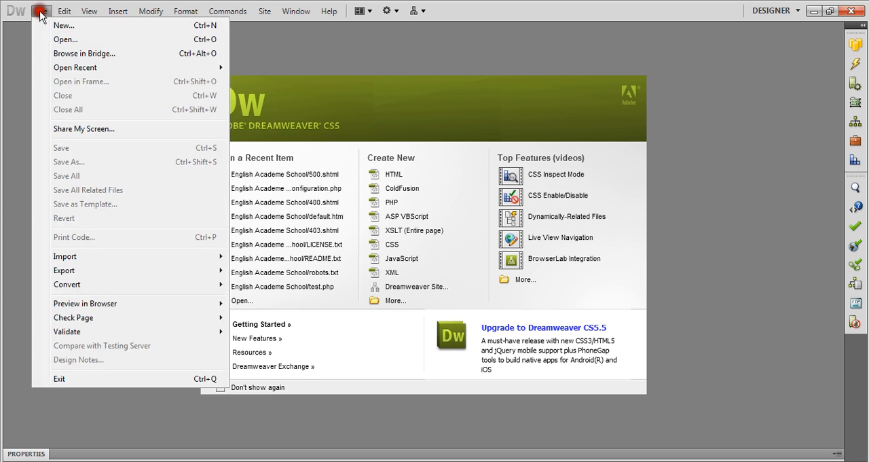
pyautogui.click(57, 26)
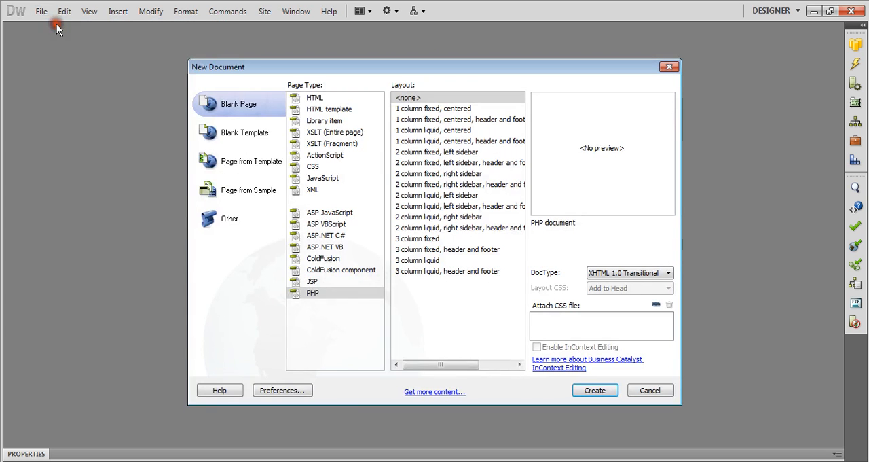
pyautogui.click(316, 293)
pyautogui.click(591, 391)
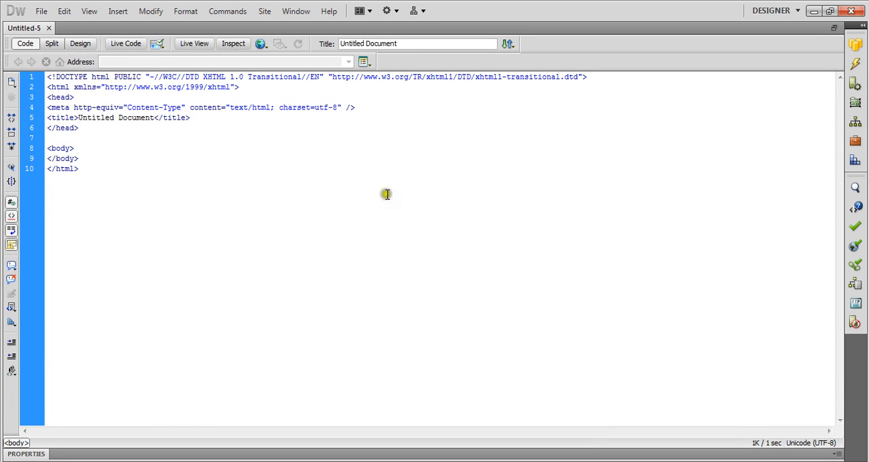
# Expand the collapsed panel group to show the site's database connections, including Joomla_Database
pyautogui.click(295, 11)
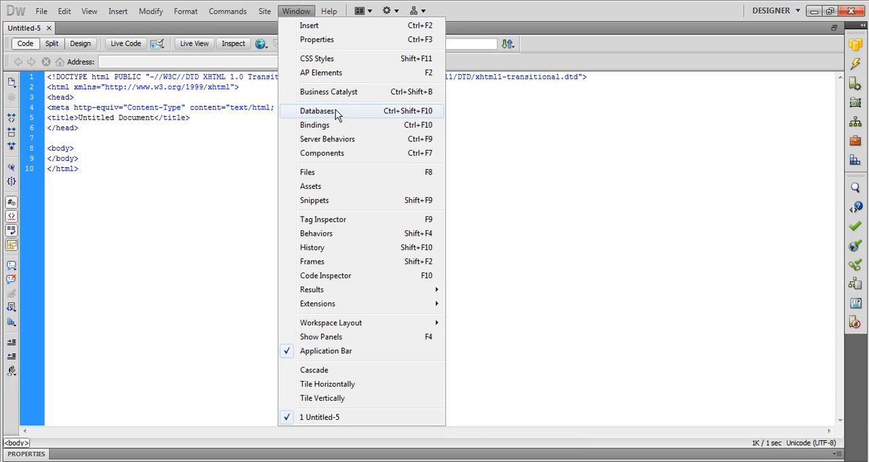
pyautogui.click(522, 190)
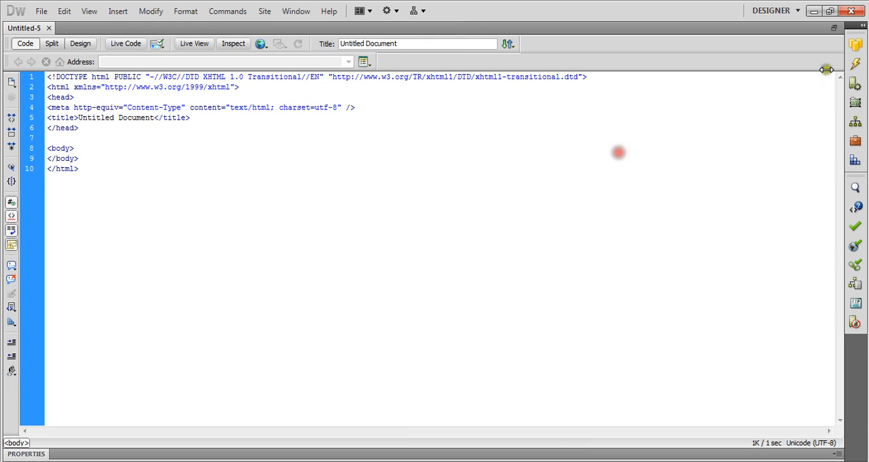
pyautogui.click(861, 28)
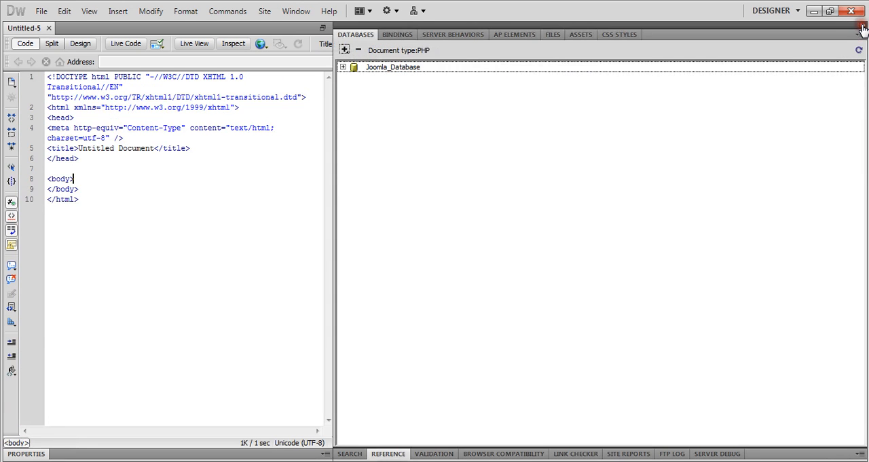
pyautogui.click(369, 70)
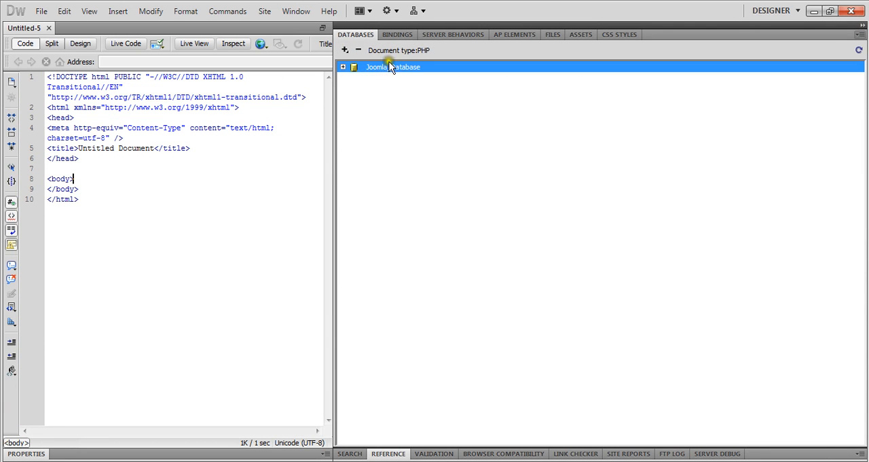
pyautogui.click(429, 168)
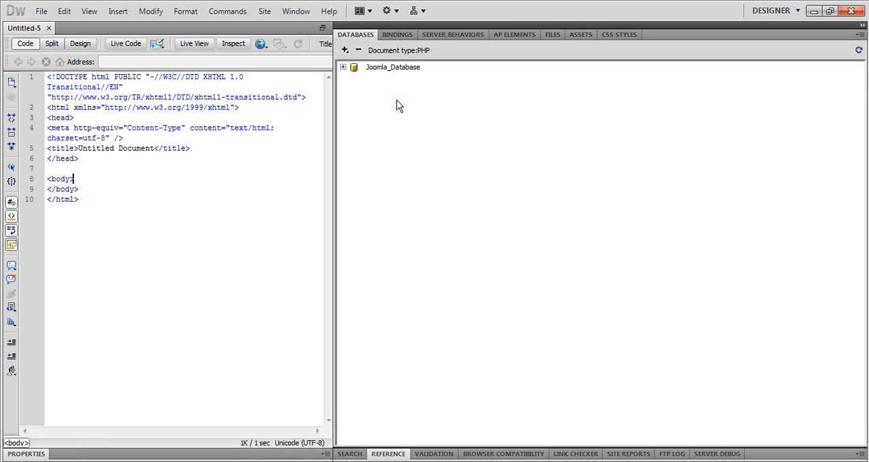
# Look through the list of tables in the Joomla_Database connection and collapse it again
pyautogui.click(343, 66)
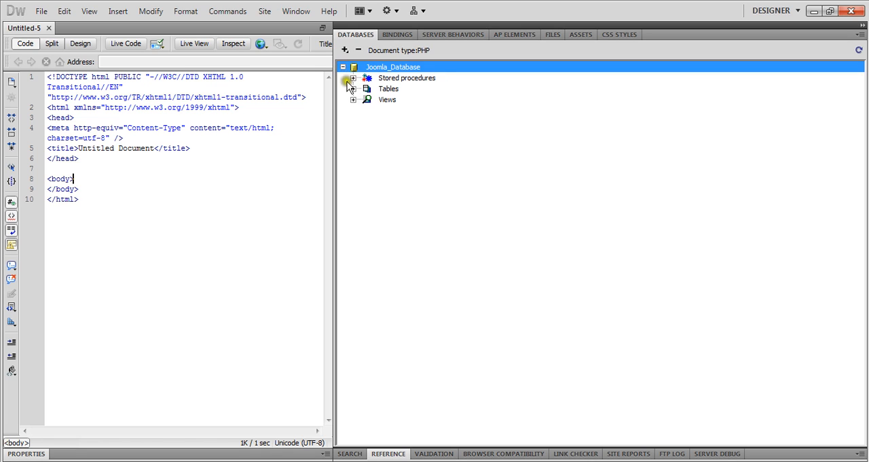
pyautogui.click(352, 89)
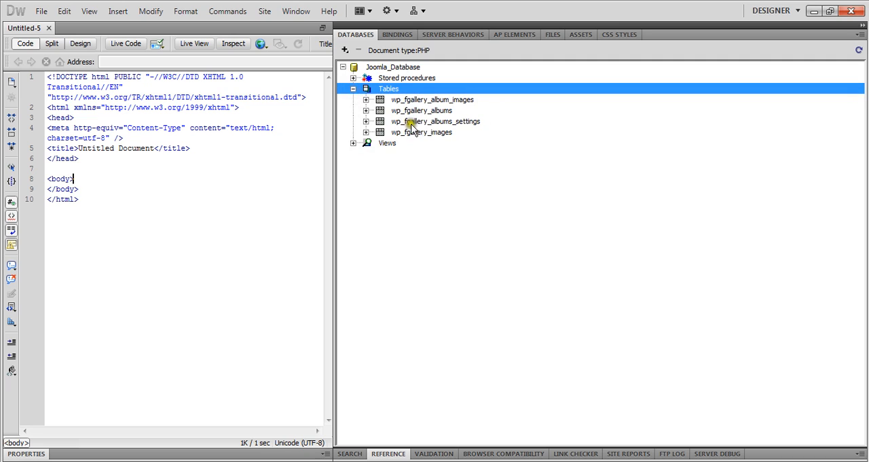
pyautogui.click(353, 88)
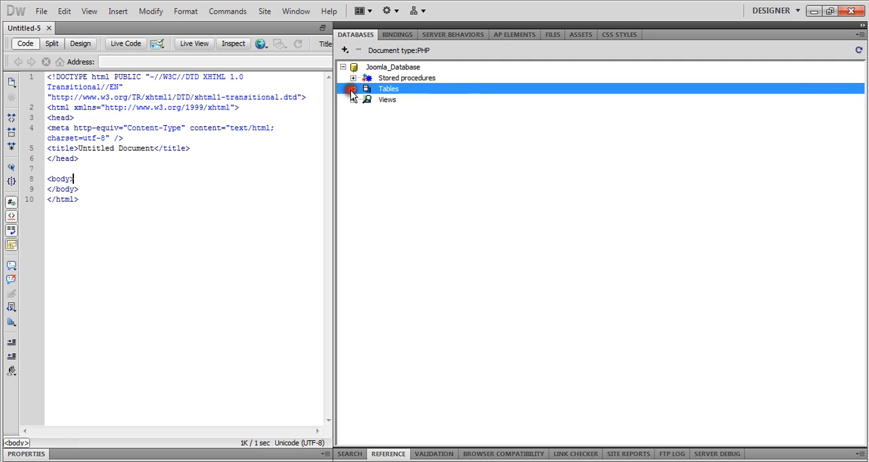
pyautogui.click(343, 66)
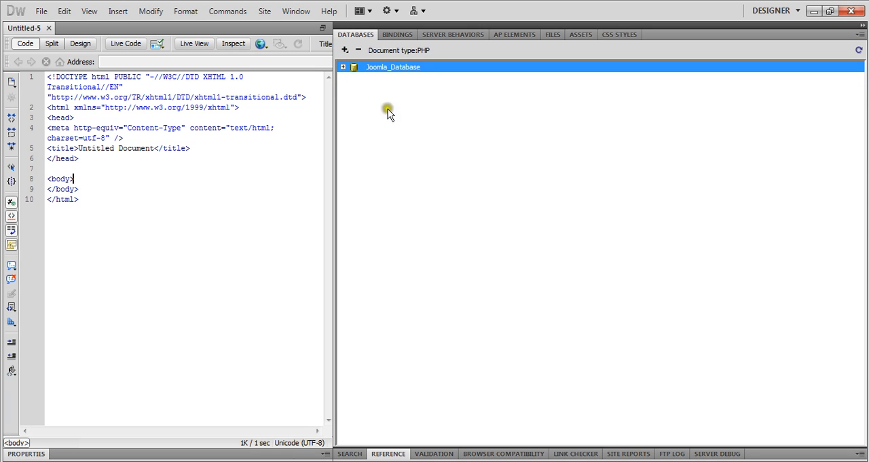
# Start a new MySQL connection named Test_Joomla with localhost as its MySQL server
pyautogui.click(343, 50)
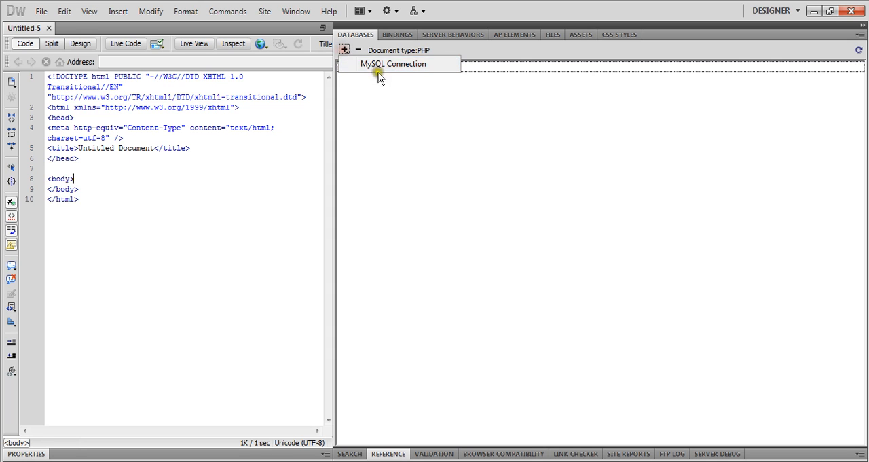
pyautogui.click(406, 65)
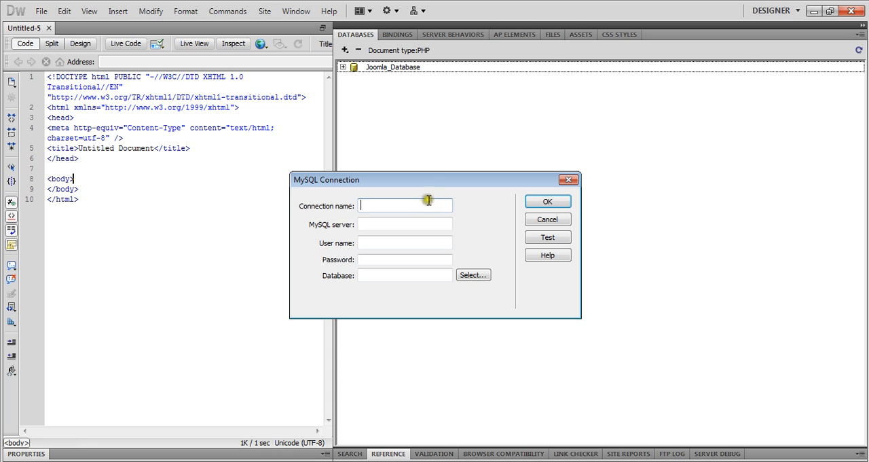
pyautogui.moveTo(413, 182); pyautogui.dragTo(373, 137)
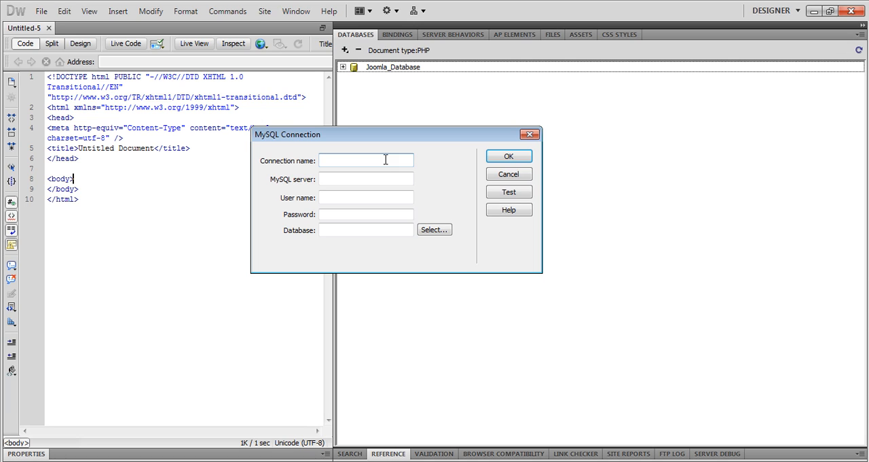
pyautogui.write('Test_Joomla')
pyautogui.press('Tab')
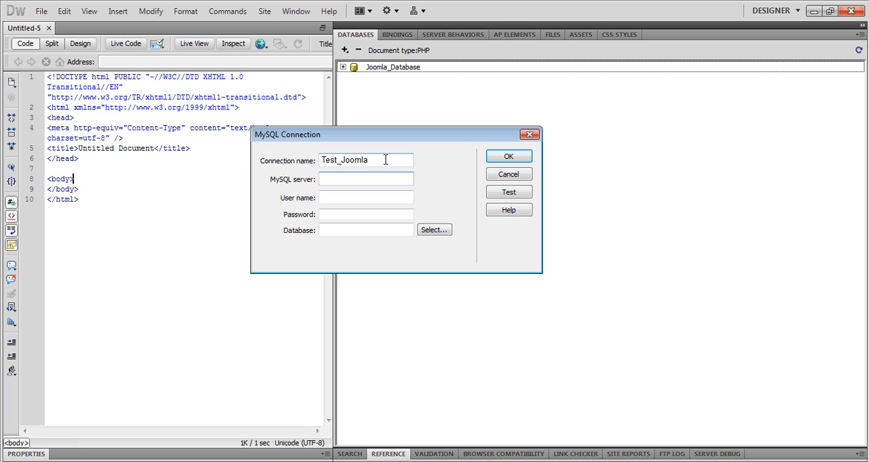
pyautogui.write('localhost')
pyautogui.press('Tab')
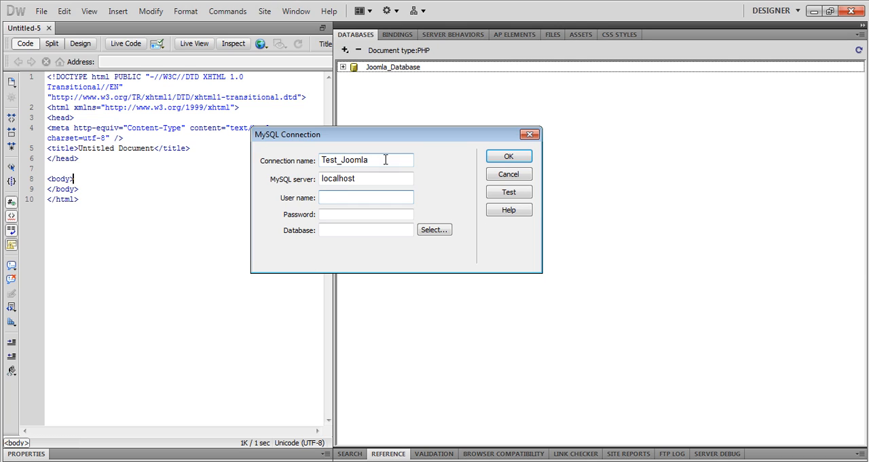
# Fill in the database user name and the account password for the Test_Joomla connection
pyautogui.write('******')
pyautogui.press('Tab')
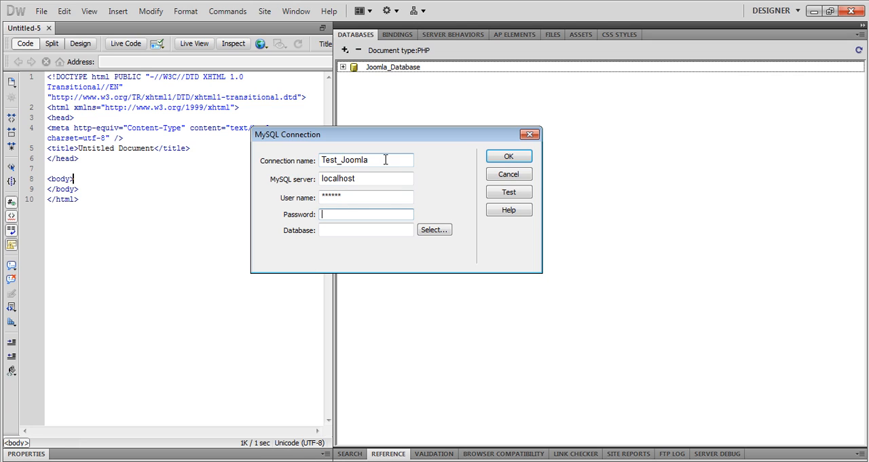
pyautogui.write('************')
pyautogui.press('Tab')
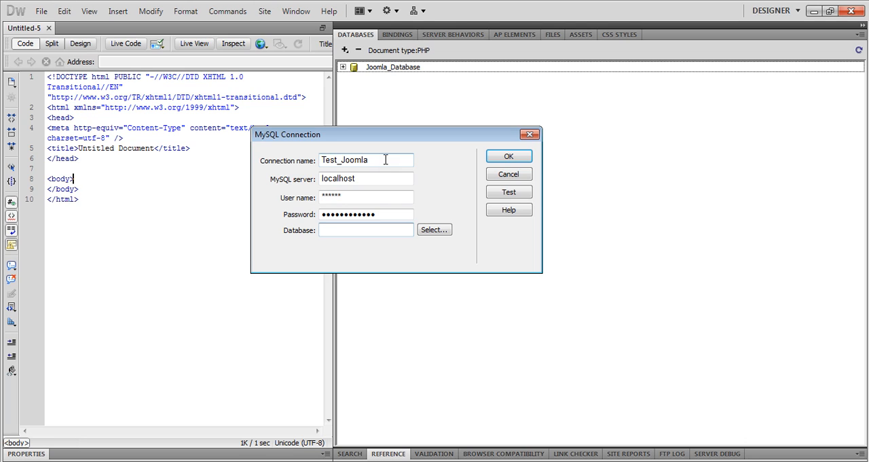
# Enter the account-prefixed database name ending in _wrd2, test the connection, and close its settings without saving
pyautogui.write('joomla')
pyautogui.write('wrd2')
pyautogui.moveTo(343, 228); pyautogui.dragTo(374, 229)
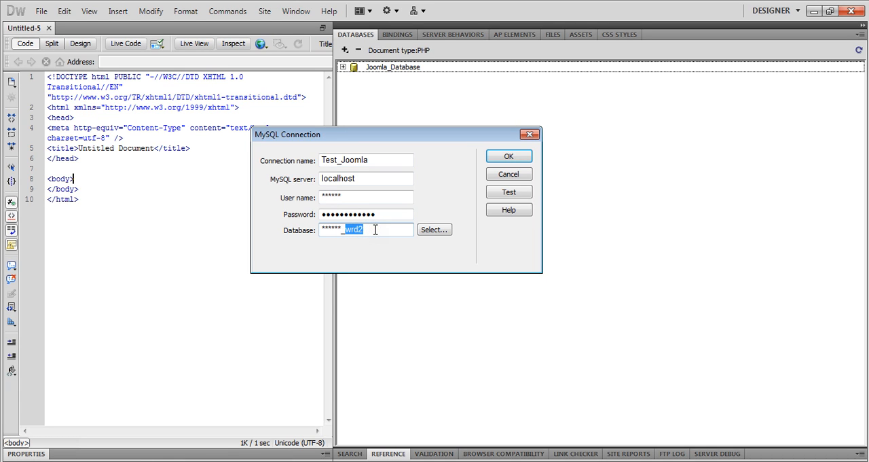
pyautogui.click(375, 230)
pyautogui.click(505, 193)
pyautogui.click(530, 134)
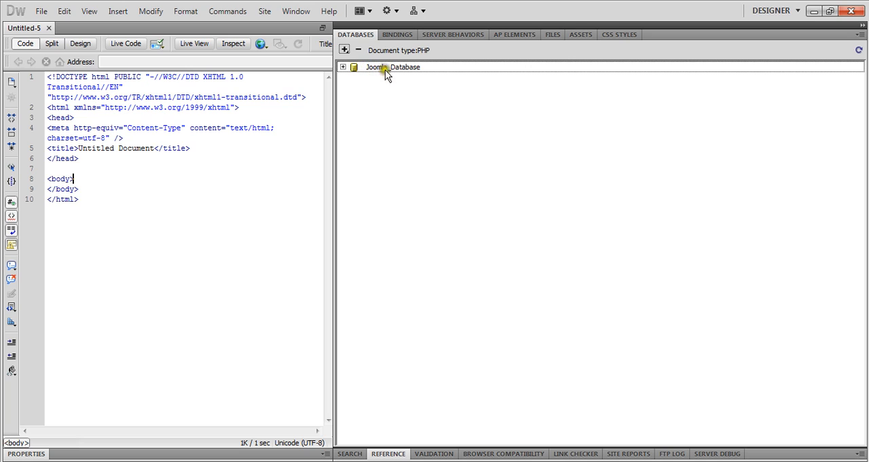
# Examine the columns of the four wp_fgallery tables in Joomla_Database and collapse the connection again
pyautogui.click(360, 67)
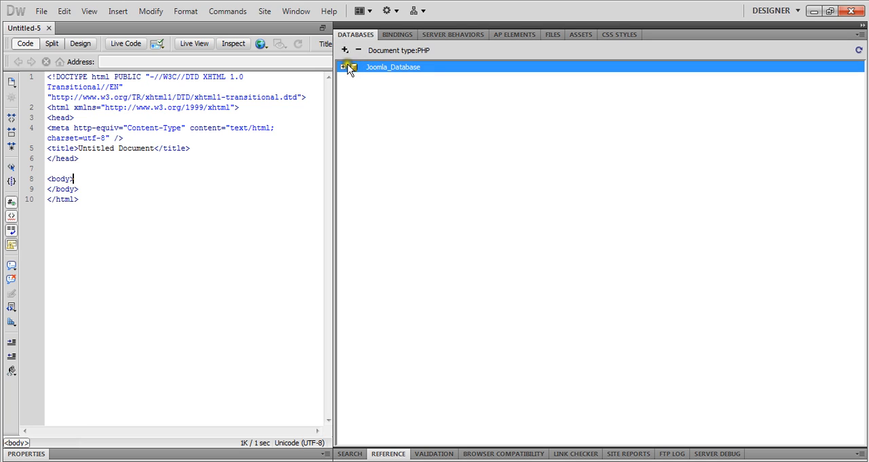
pyautogui.click(343, 67)
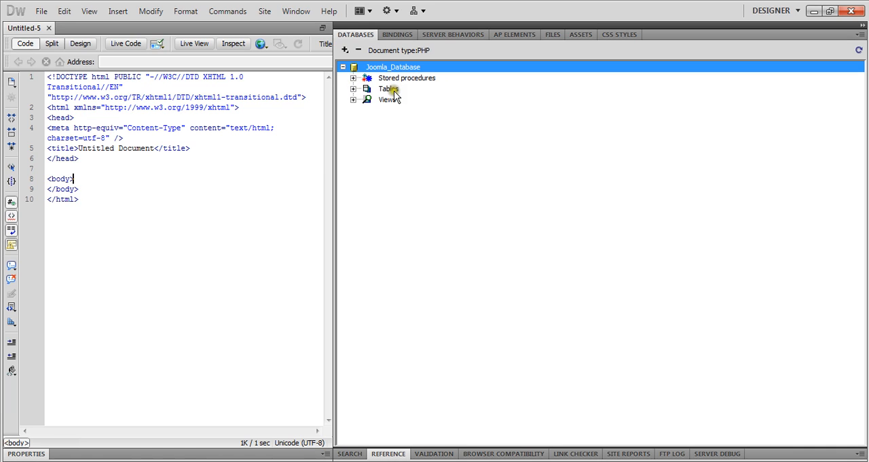
pyautogui.click(352, 89)
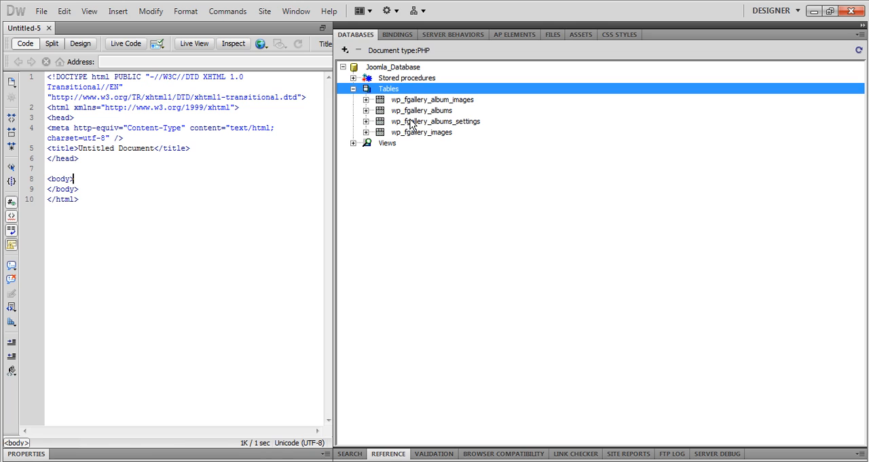
pyautogui.click(366, 111)
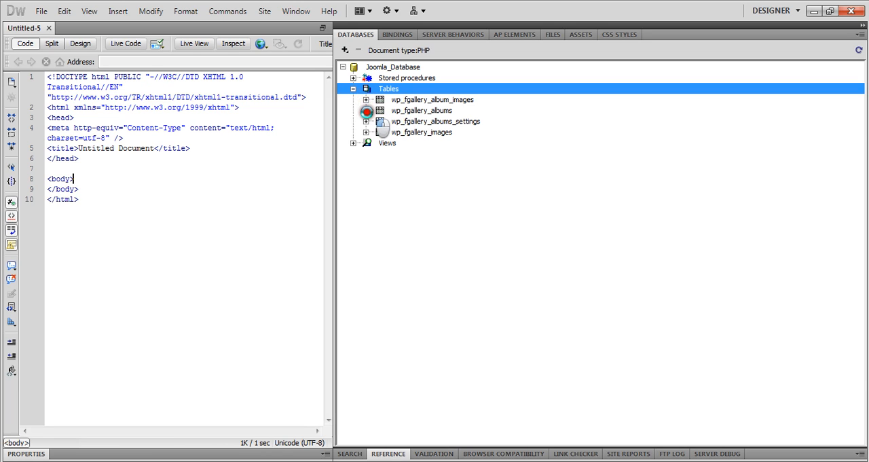
pyautogui.click(365, 165)
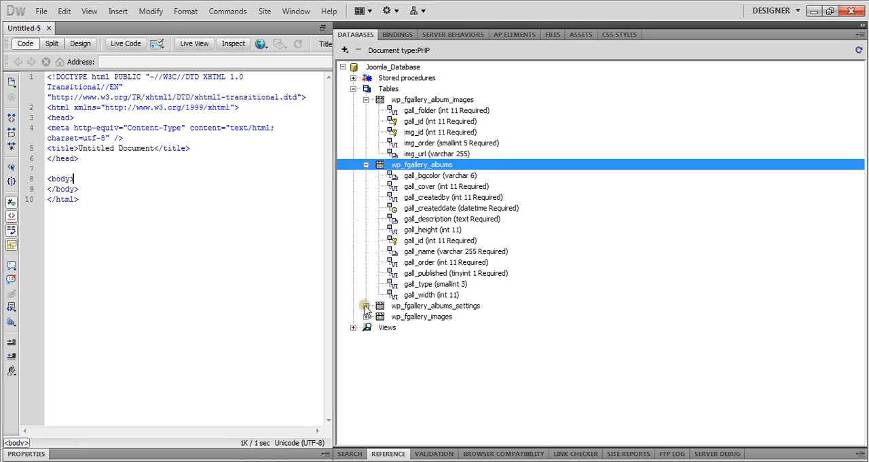
pyautogui.click(365, 306)
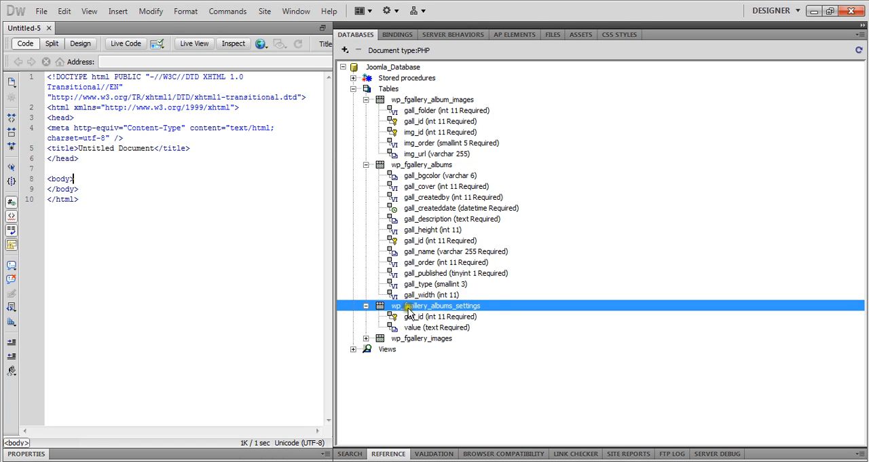
pyautogui.click(365, 338)
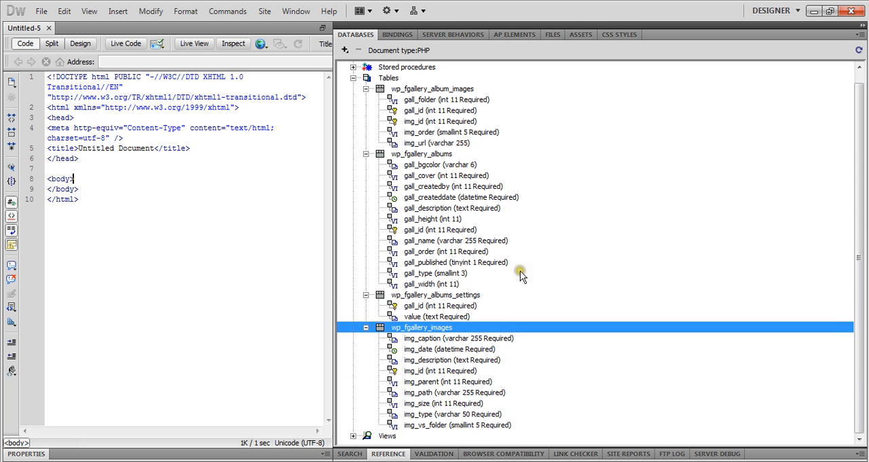
pyautogui.scroll(1, 522, 270)
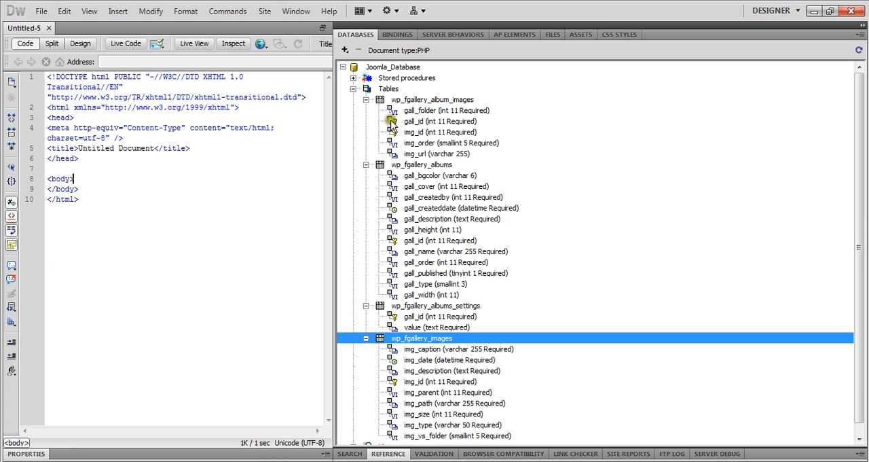
pyautogui.click(353, 89)
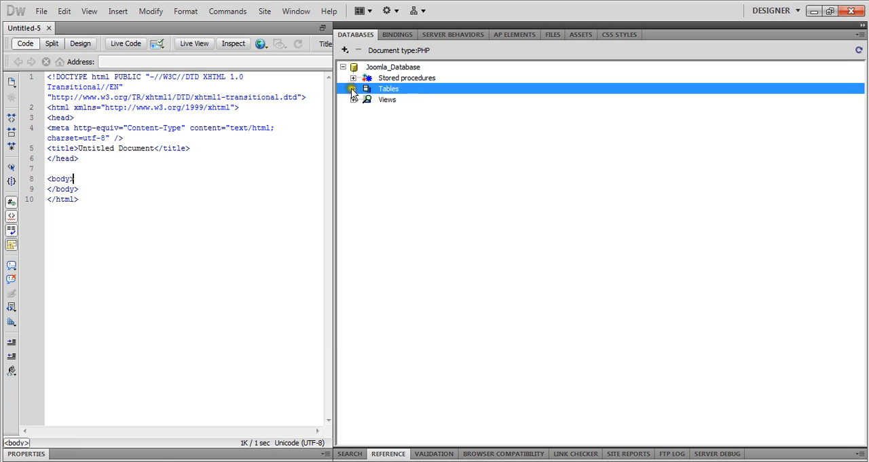
pyautogui.click(343, 66)
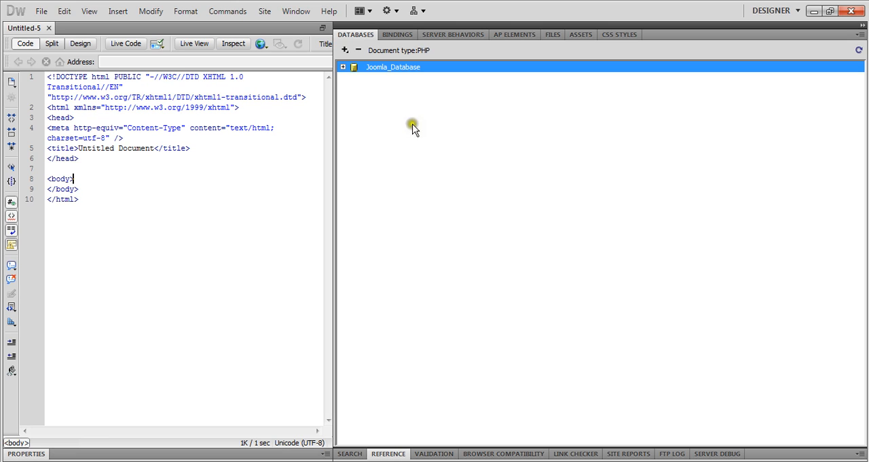
# Start defining a new recordset as a data binding for the PHP page
pyautogui.click(397, 33)
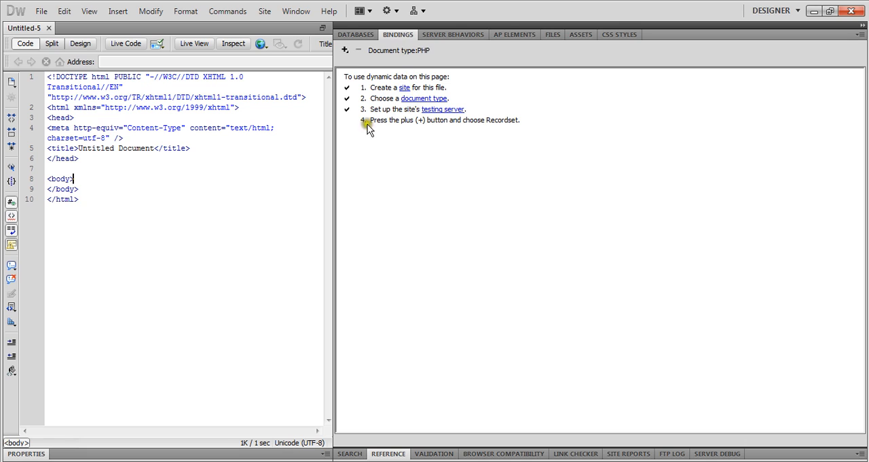
pyautogui.click(344, 50)
pyautogui.click(390, 64)
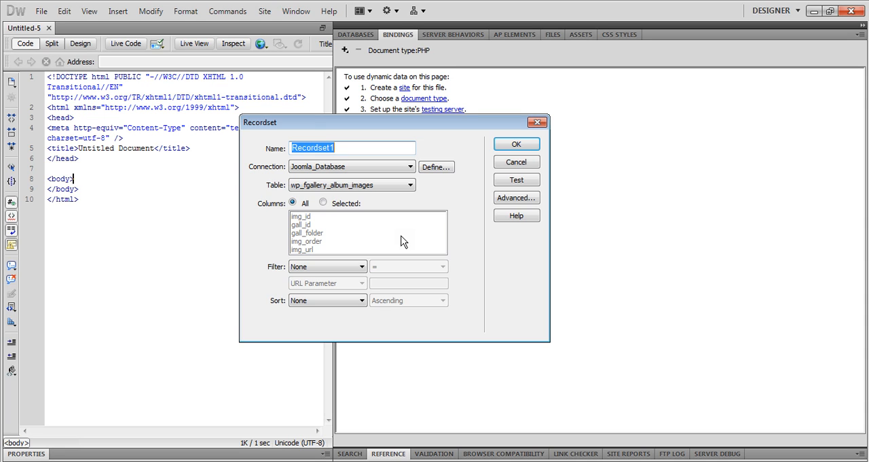
pyautogui.click(342, 357)
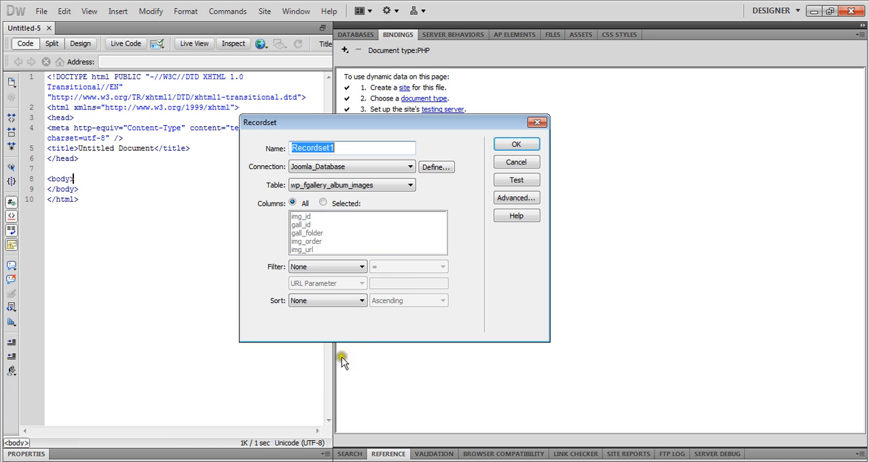